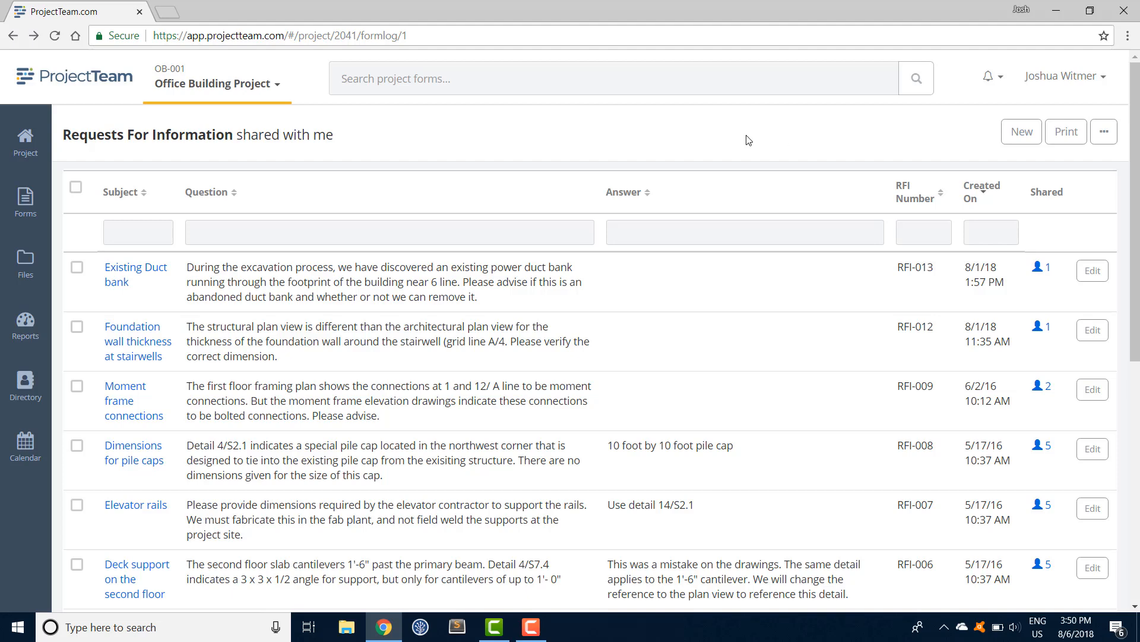
Step: Browse the project's available form types, including favorites and the full list, and return to the Requests For Information log
left_click(32, 199)
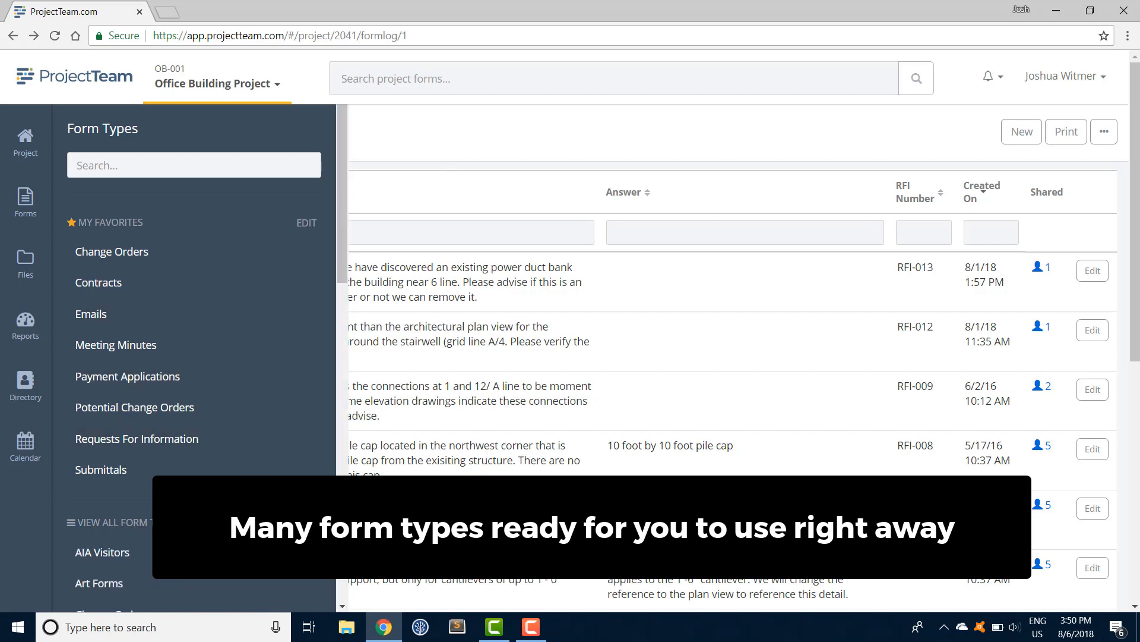
scroll(247, 552, "down", 5)
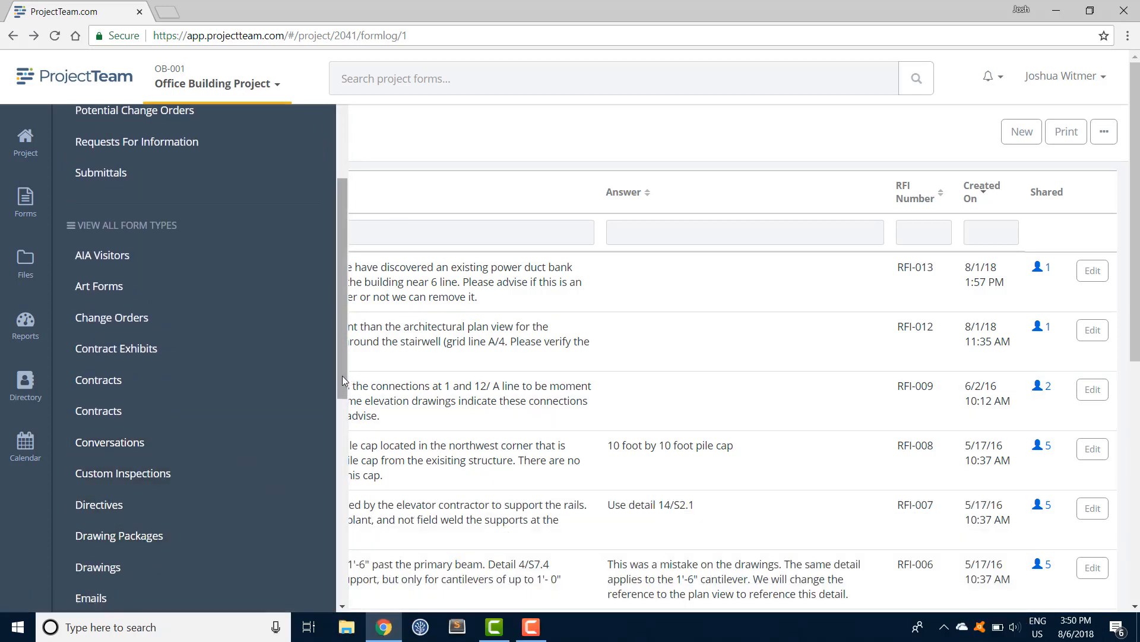
left_click_drag(346, 397, 412, 182)
left_click(429, 158)
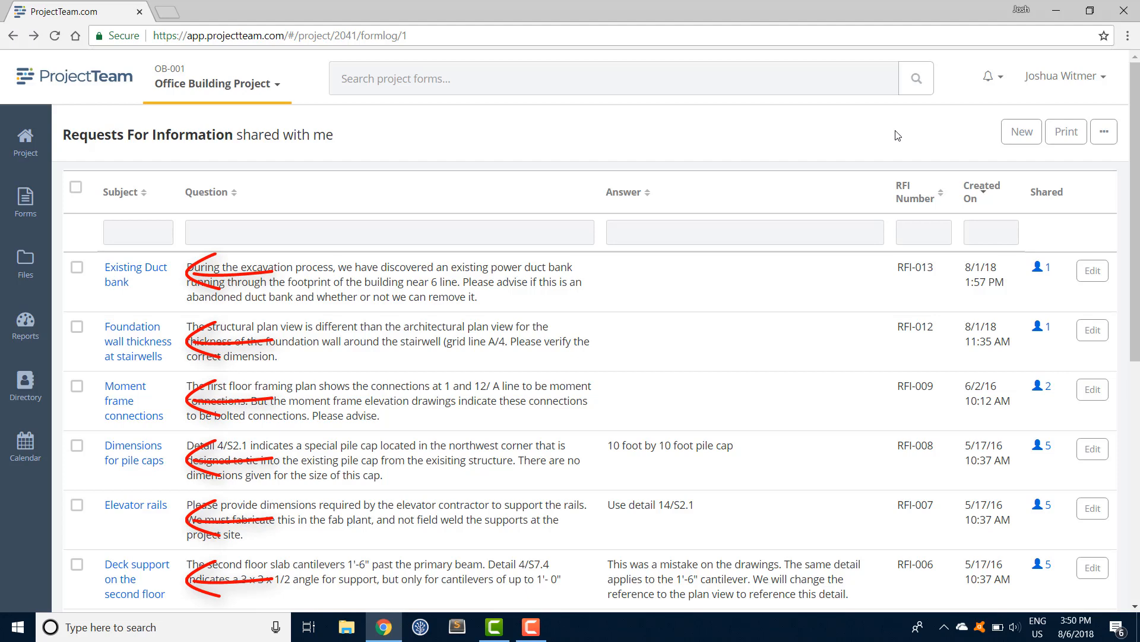
Step: Open the Existing Duct bank request from the log and review its detail fields
left_click(139, 271)
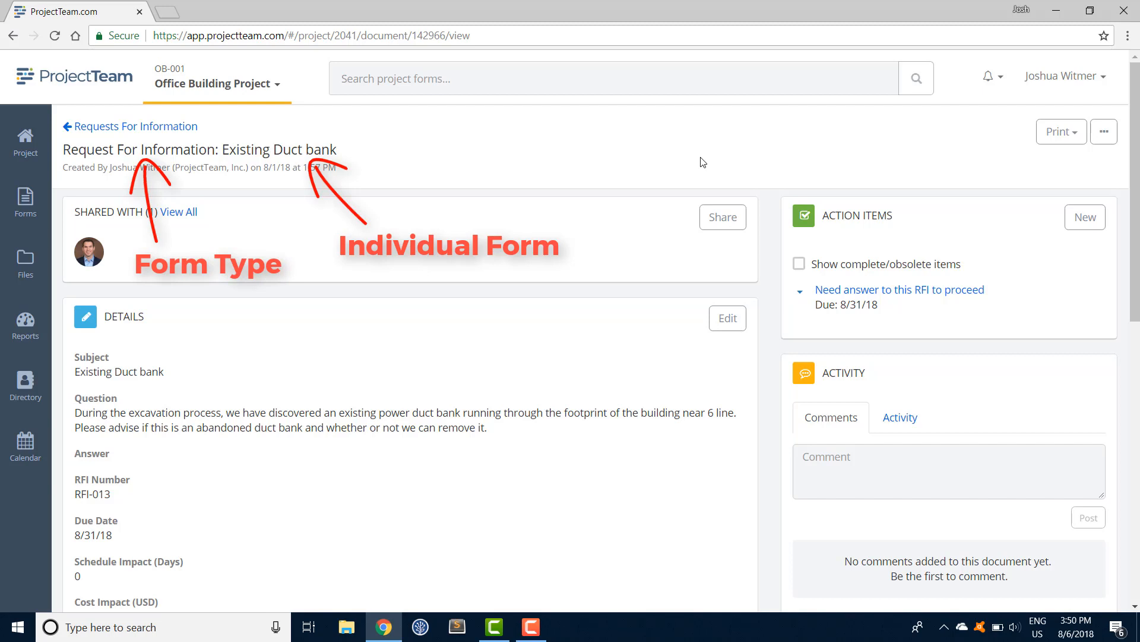
left_click_drag(1138, 222, 1136, 280)
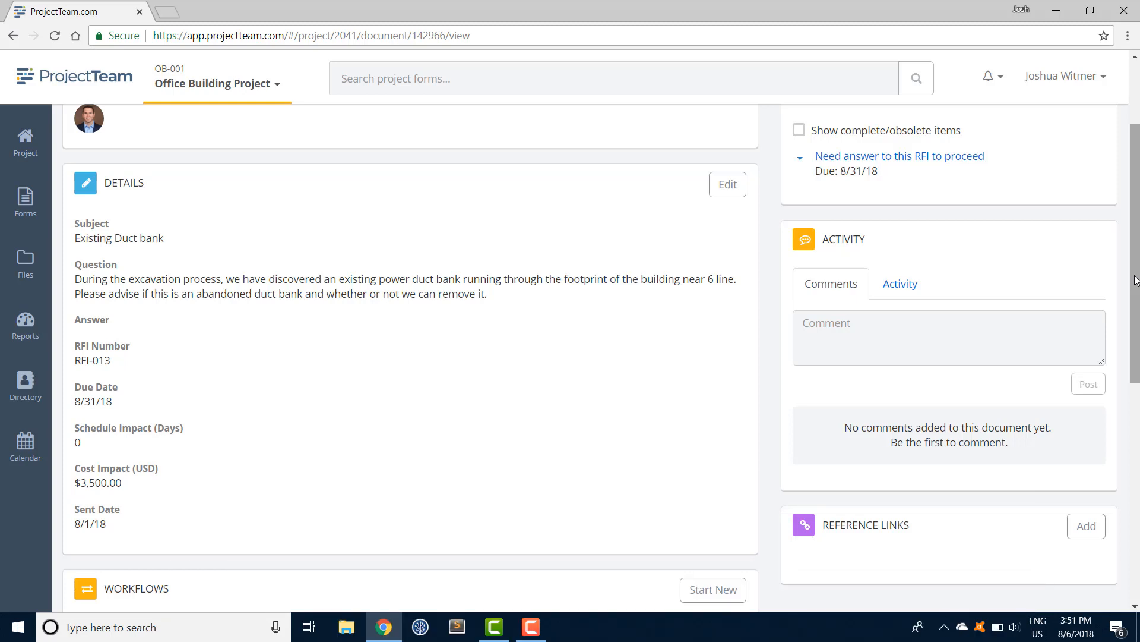
left_click_drag(1136, 280, 1134, 202)
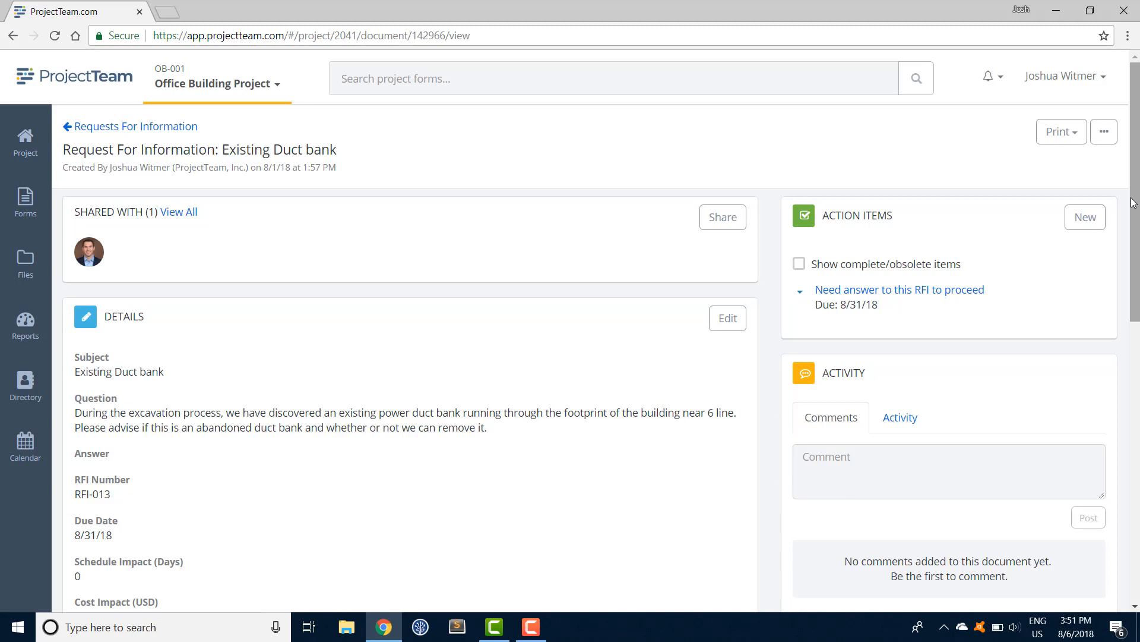
Step: Open the form field customization for all Requests For Information and review the existing field list
left_click(1105, 141)
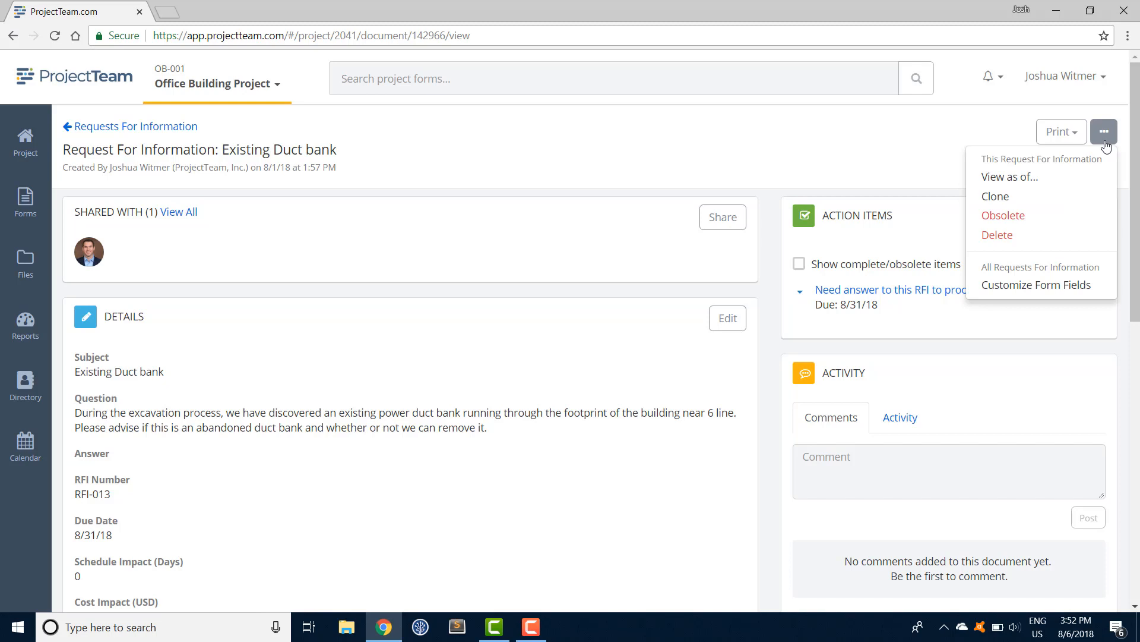
left_click(1107, 291)
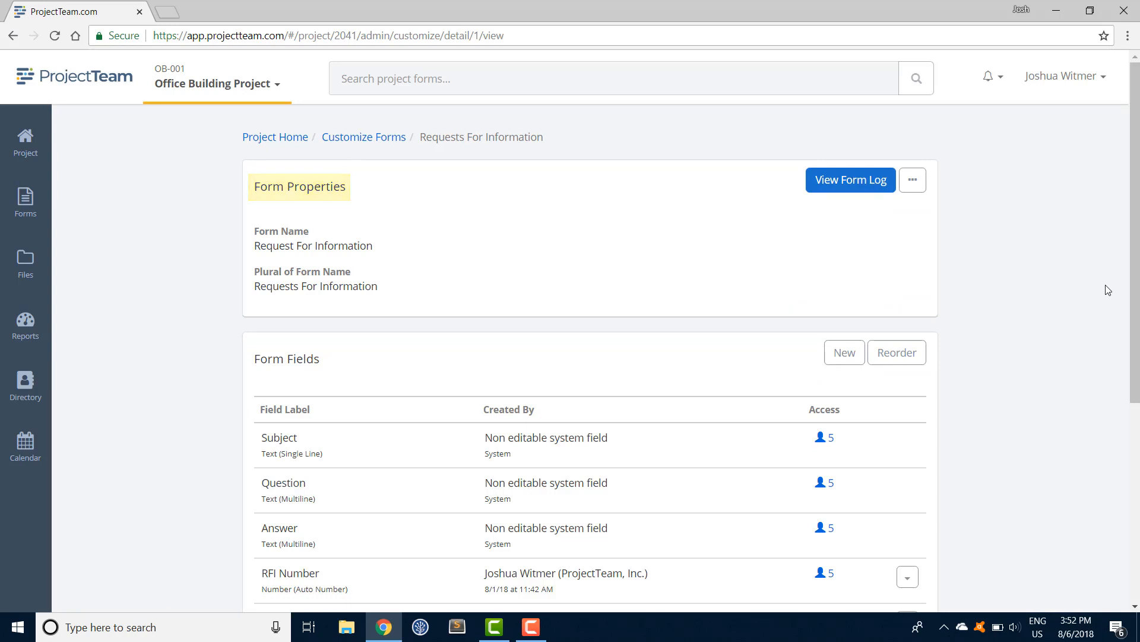
left_click_drag(1135, 289, 1124, 422)
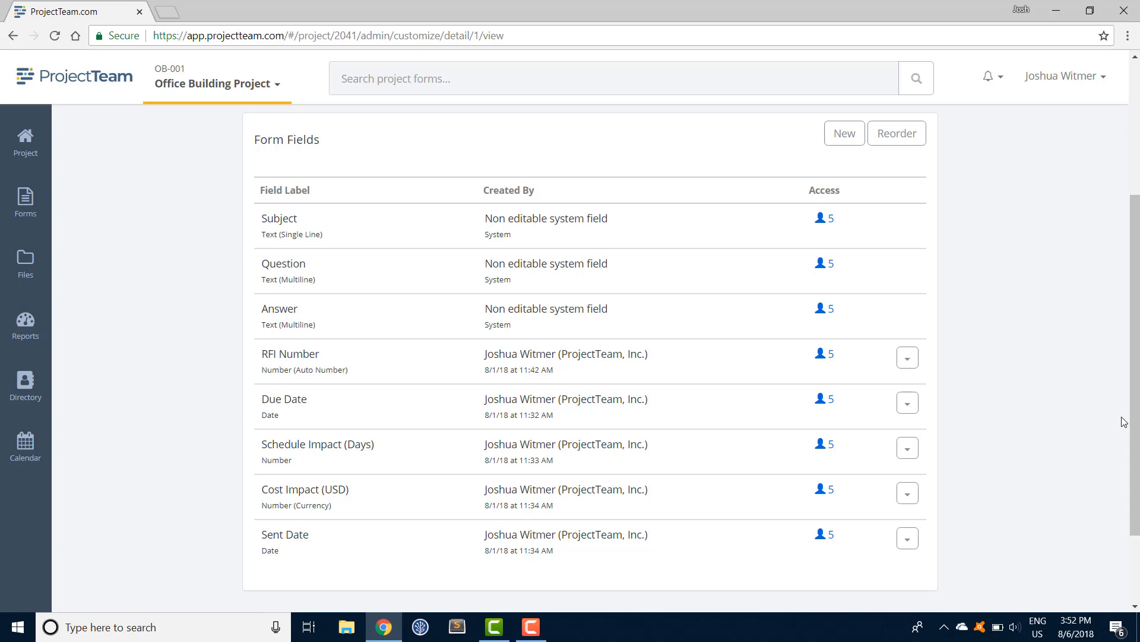
Step: Create a new custom form field with the Picklist type and continue to its properties
left_click(844, 133)
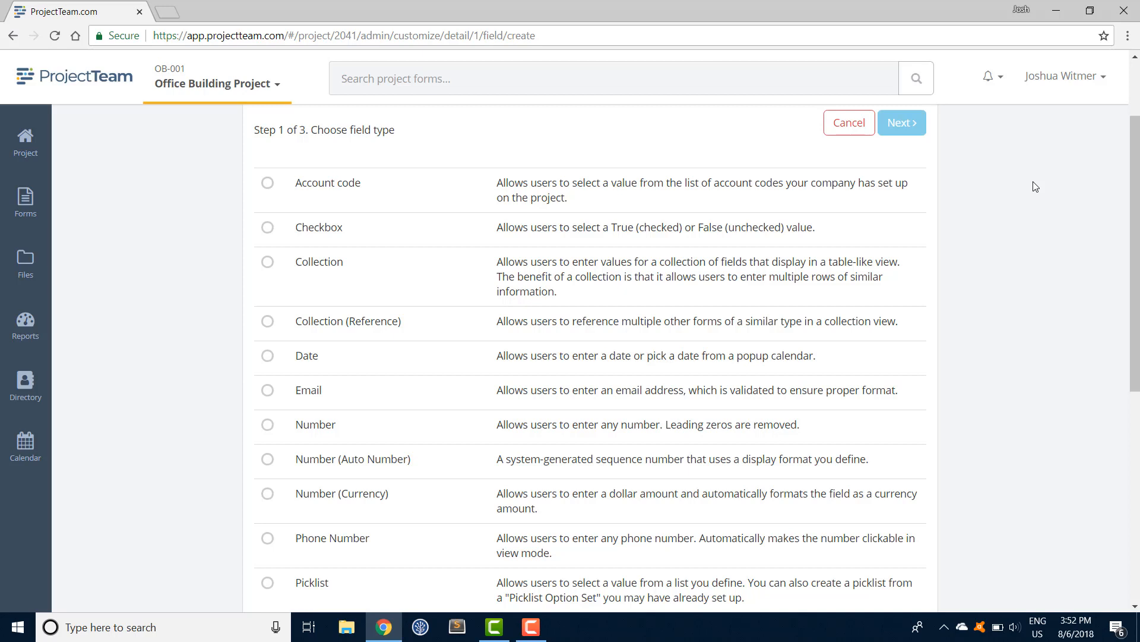
scroll(1031, 209, "down", 3)
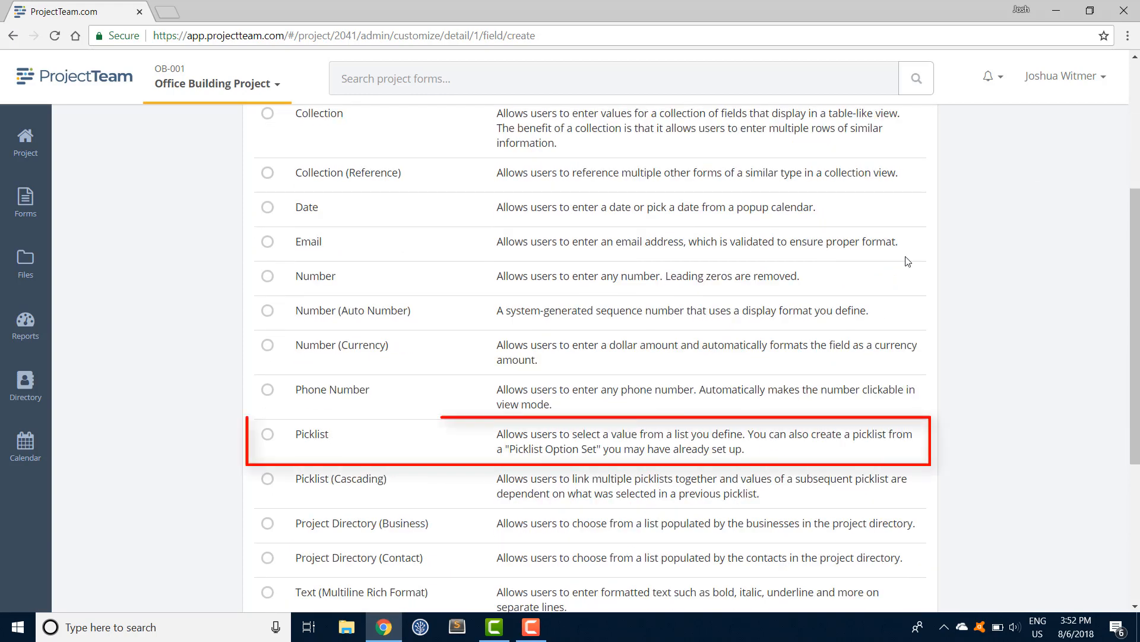
left_click(268, 434)
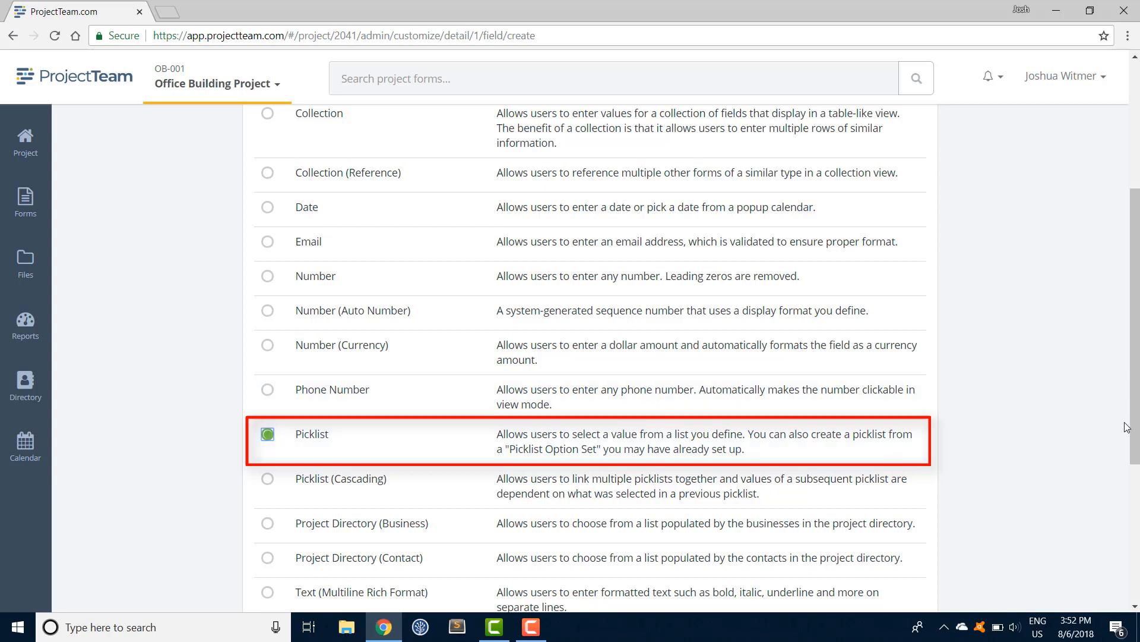
left_click_drag(1135, 420, 1136, 335)
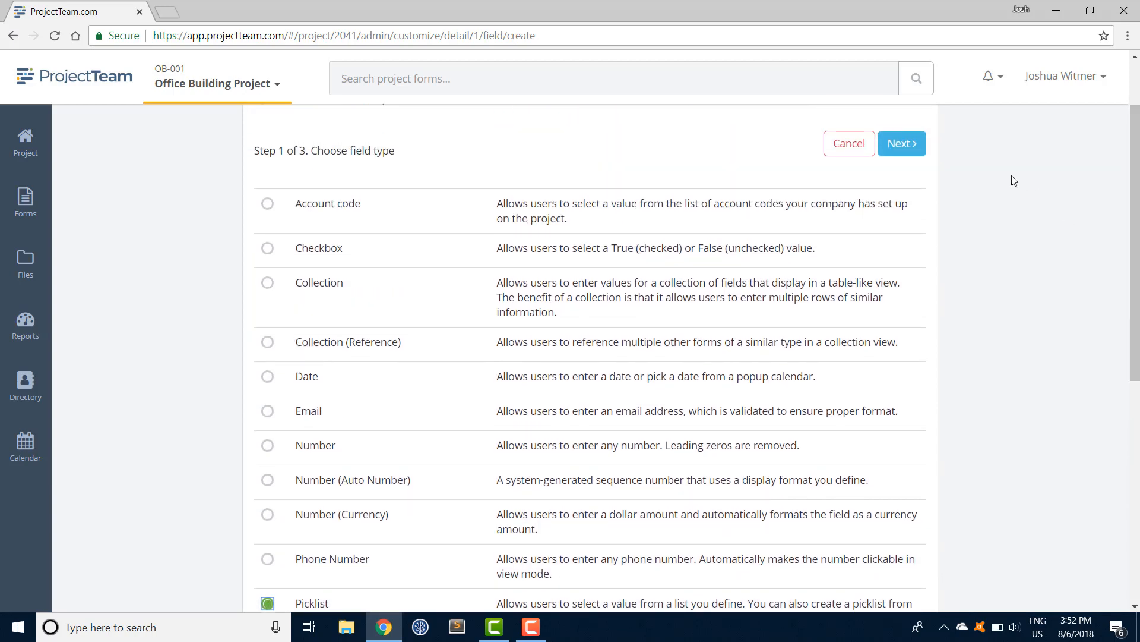
left_click(902, 144)
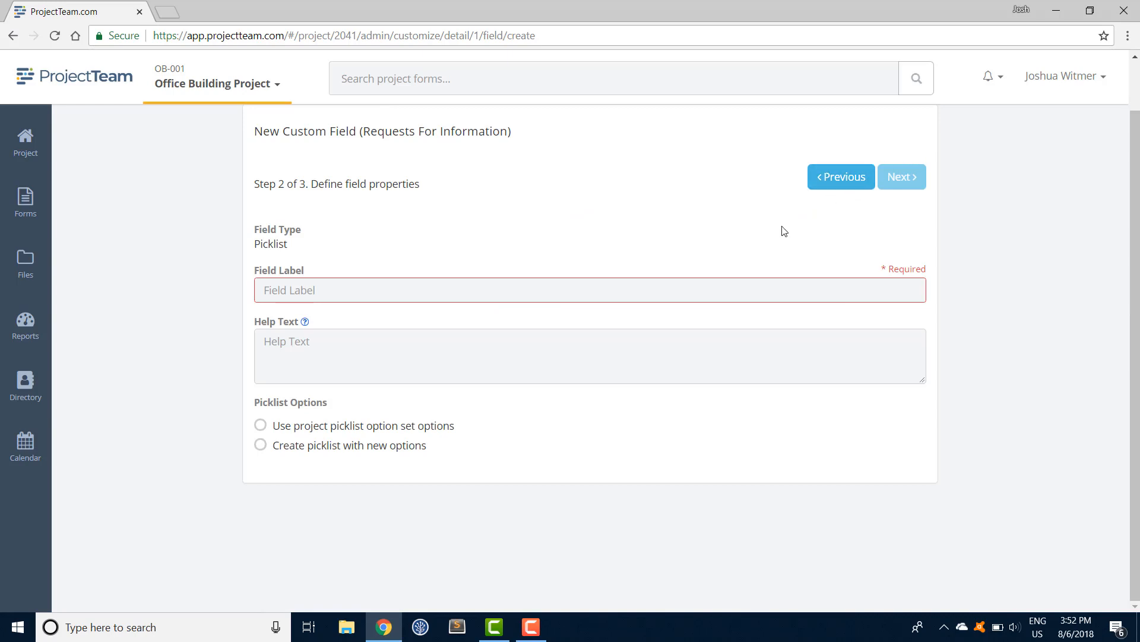
Step: Label the picklist field Priority and enter the help text "High if due in 2 weeks, low if due more than a month away"
left_click(714, 296)
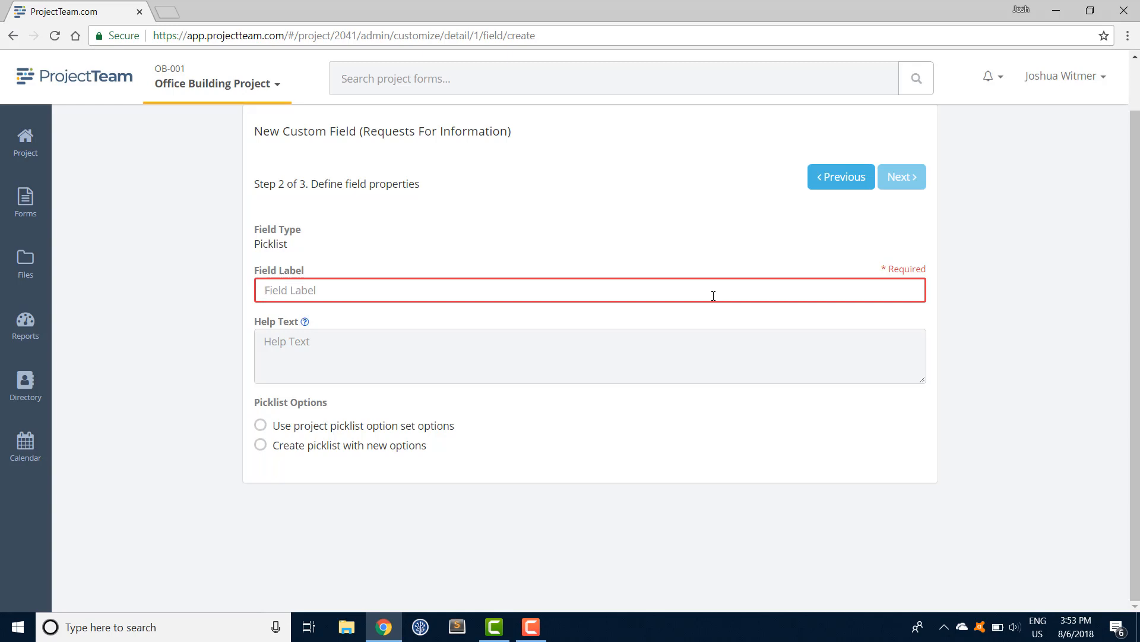
type("Priority")
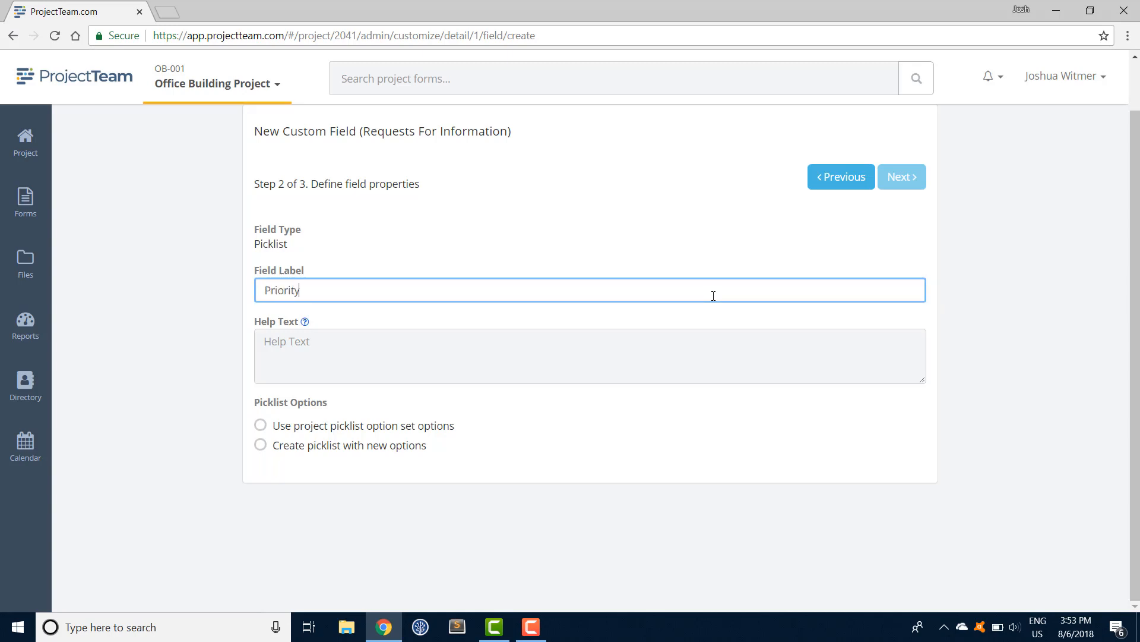
left_click(682, 354)
type("Hi")
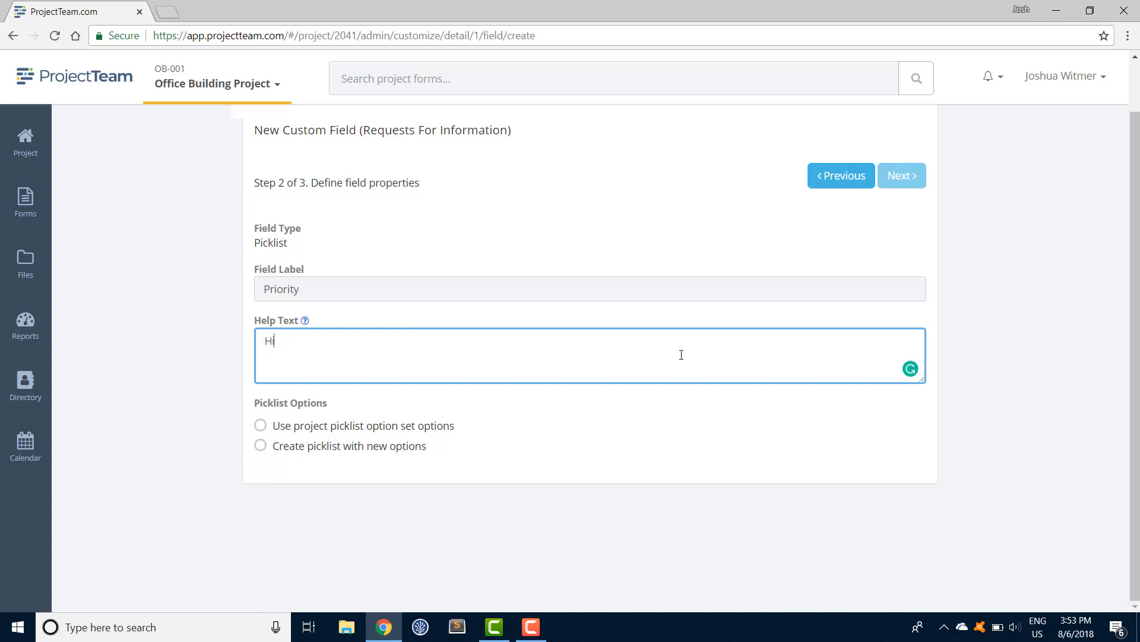
type("gh if due in 2 weeks, ")
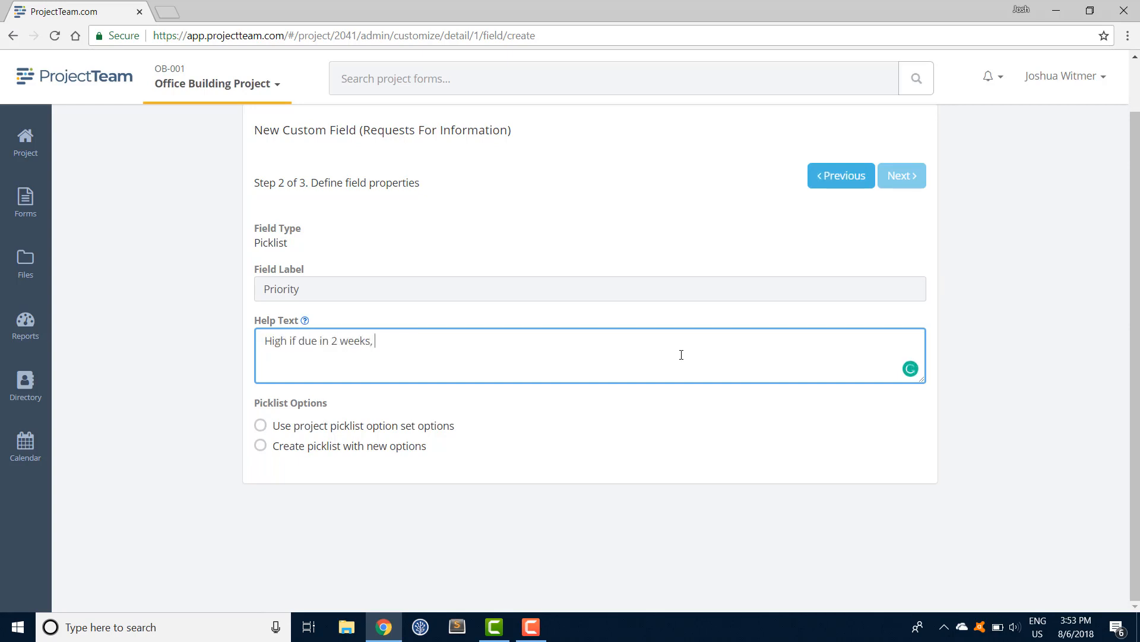
type("low if due more than a month away")
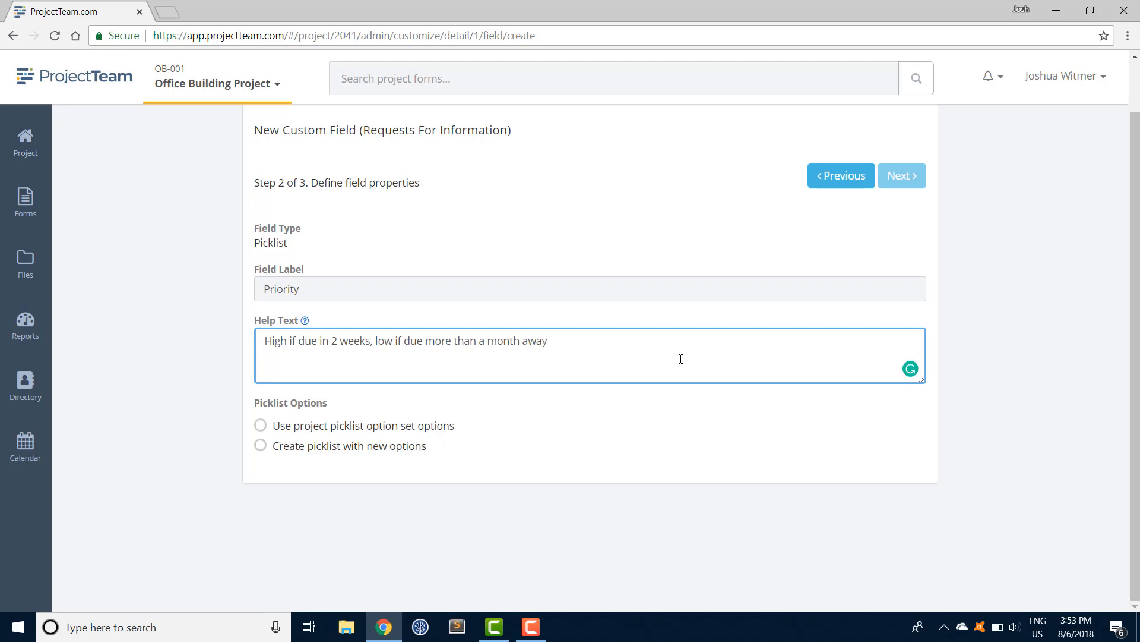
left_click(671, 434)
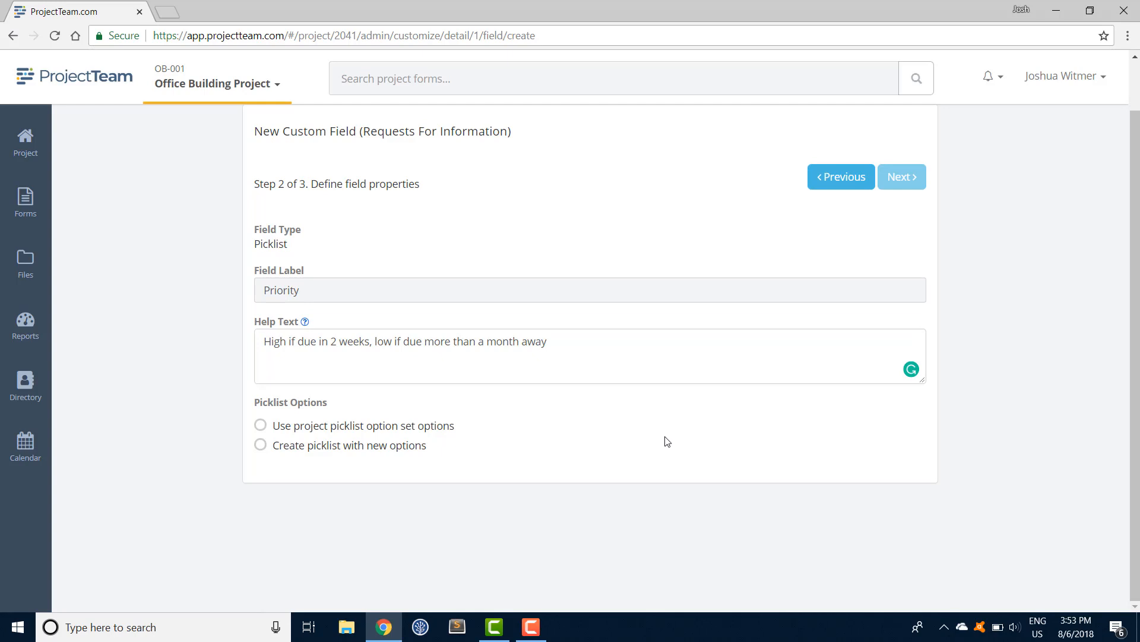
Step: Create the picklist with new options High, Medium and Low, and continue to the access settings
left_click(412, 450)
left_click(423, 446)
type("H")
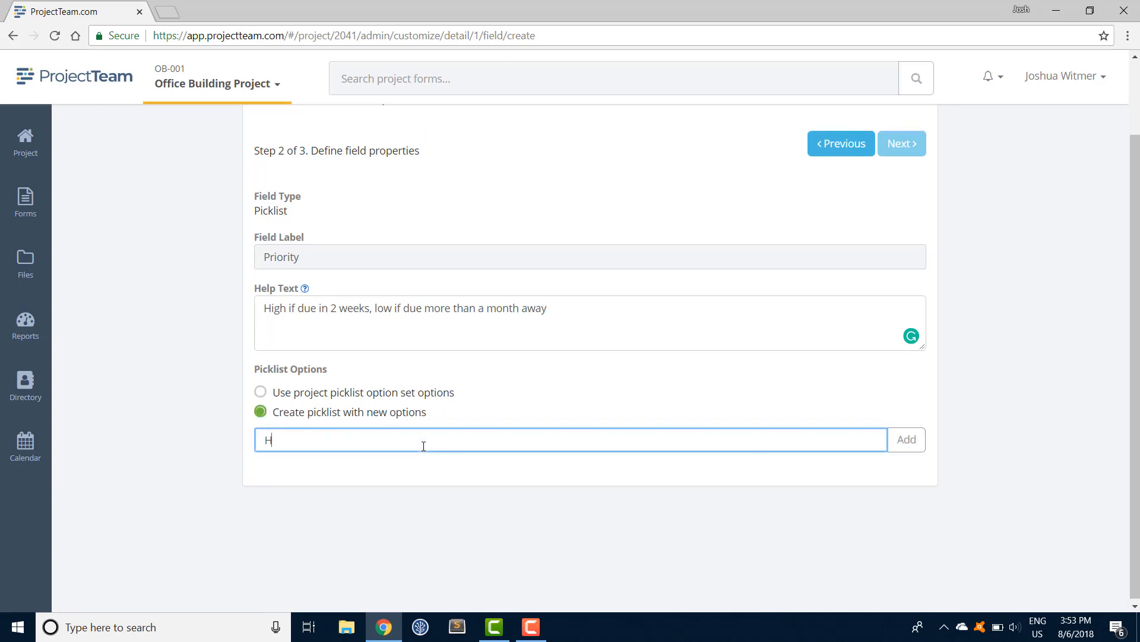
type("igh")
left_click(907, 439)
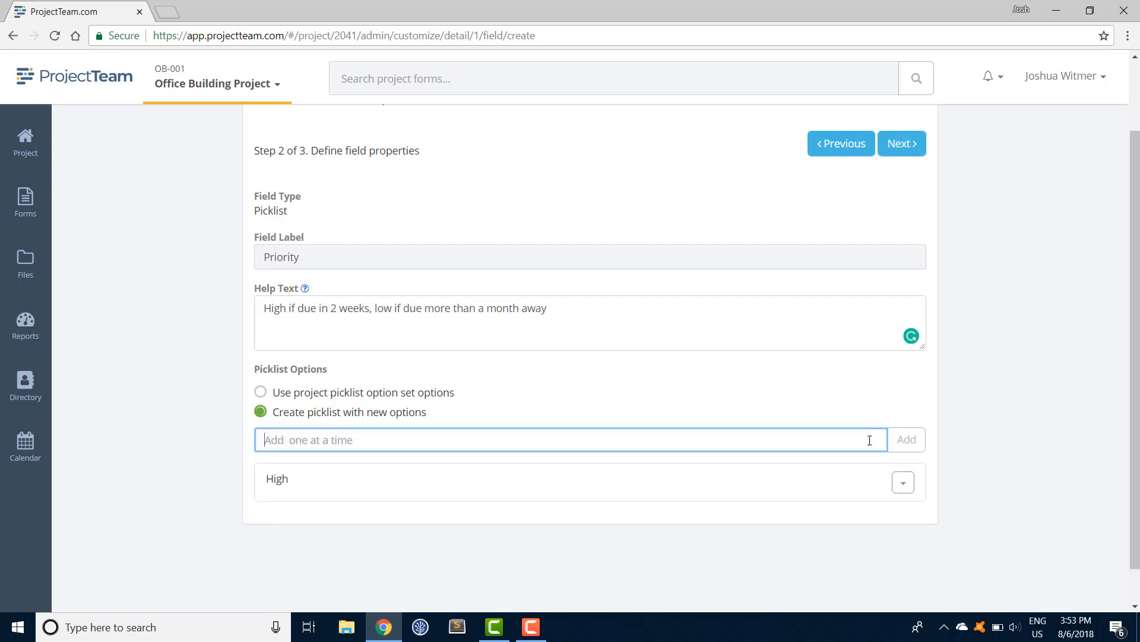
type("Medium")
key("Return")
type("Low")
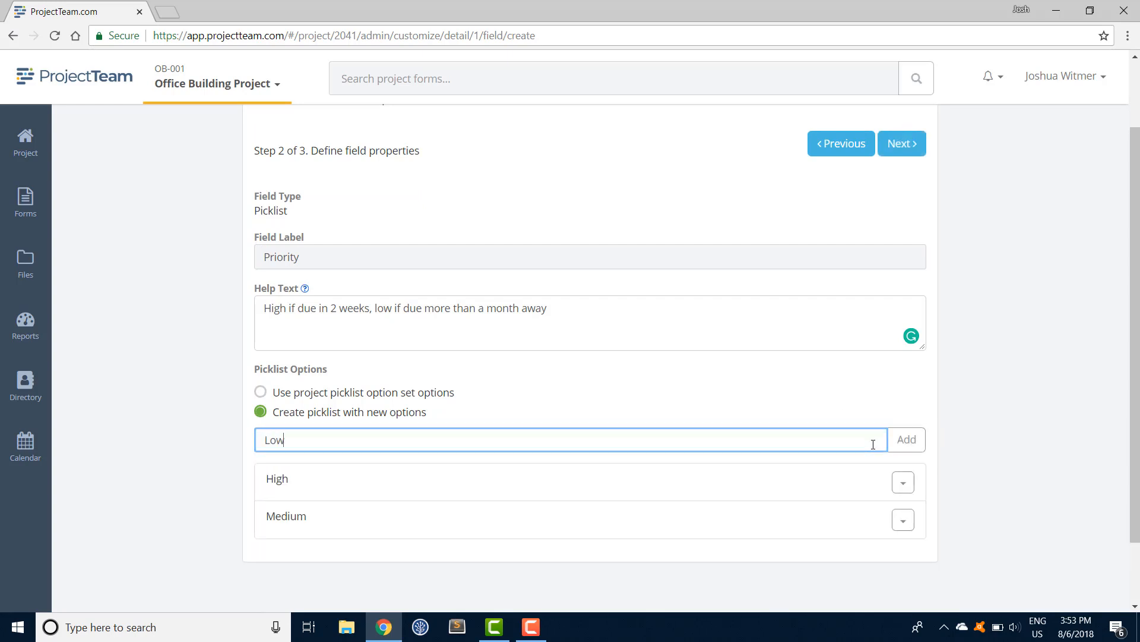
left_click(921, 450)
left_click(901, 144)
Step: Keep All users on project at No Access and save the new Priority field
scroll(909, 160, "down", 2)
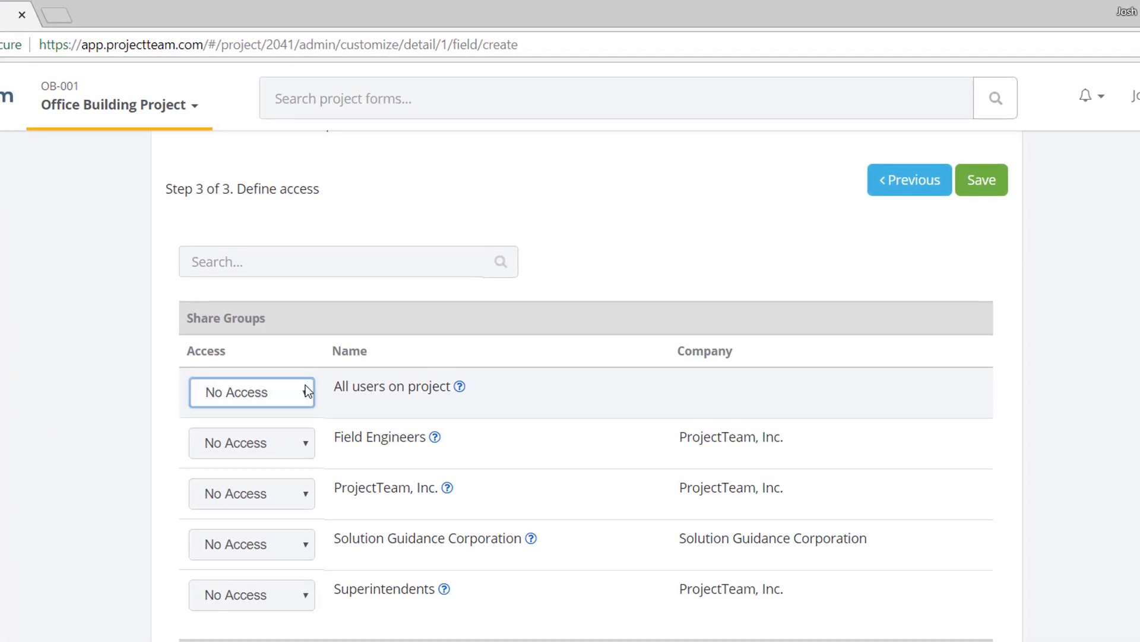
left_click(307, 391)
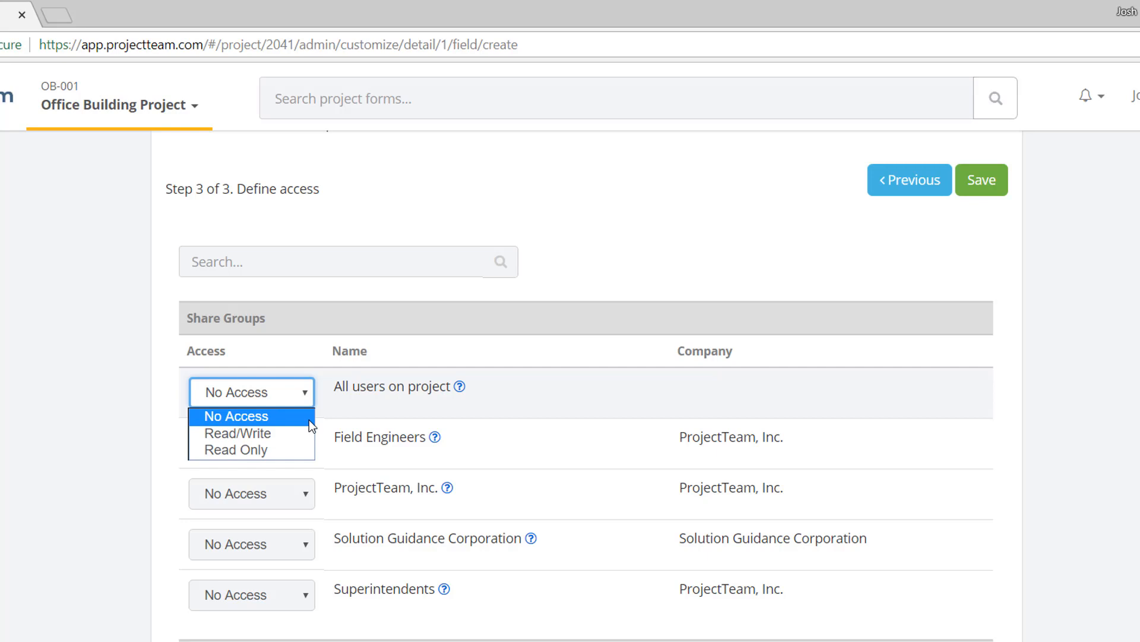
left_click(351, 418)
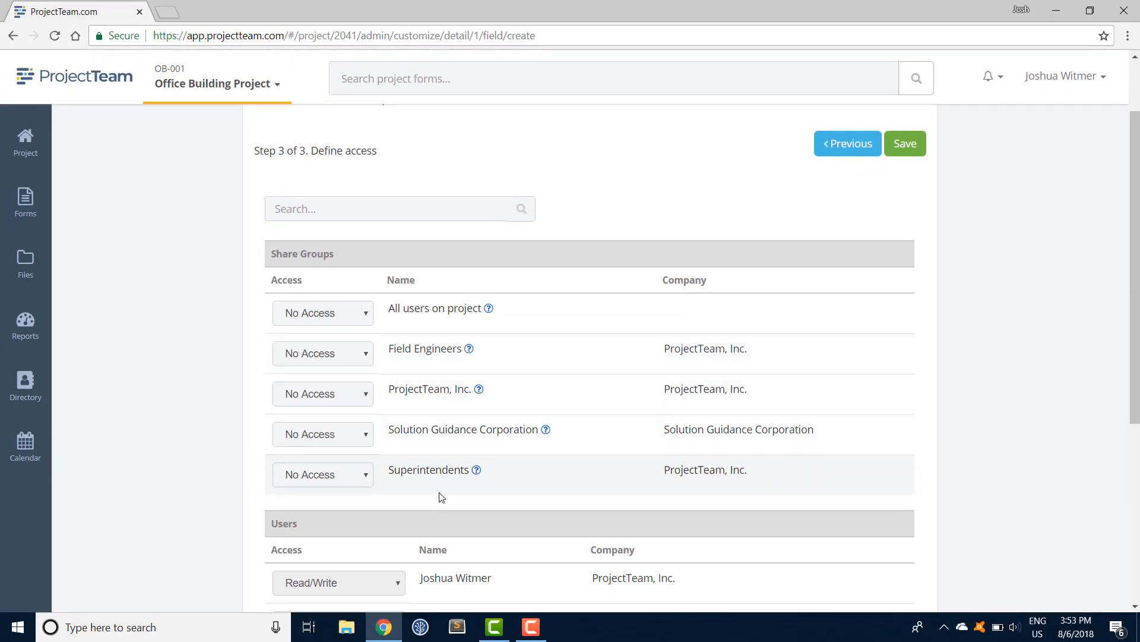
left_click(893, 155)
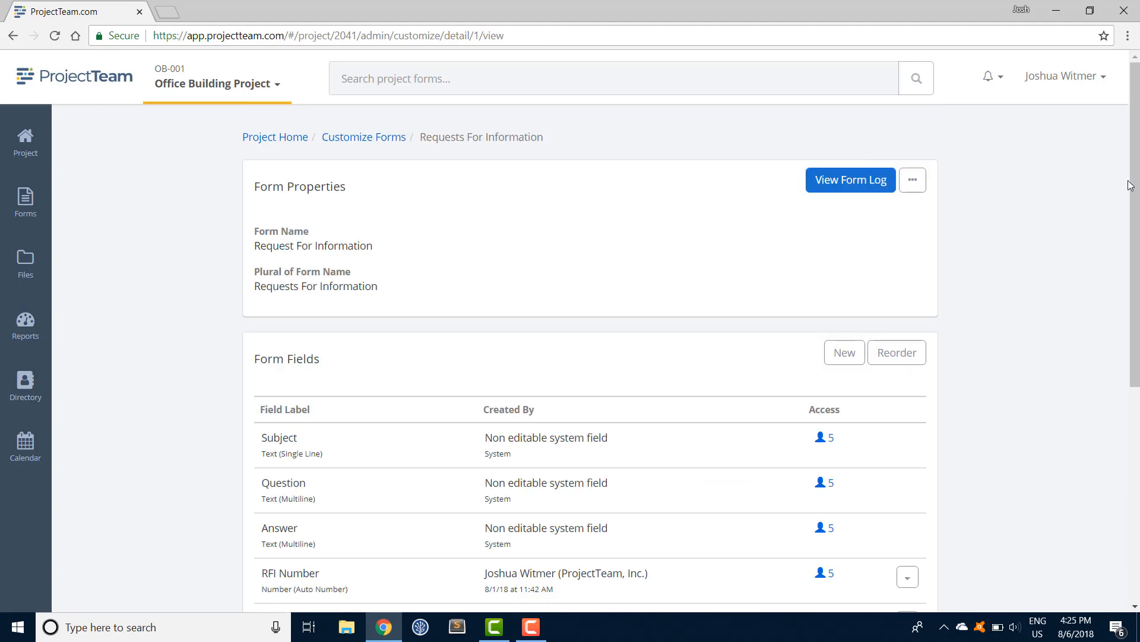
Step: Check the Priority field in the form field list and return to the Requests For Information log
left_click_drag(1131, 186, 1136, 380)
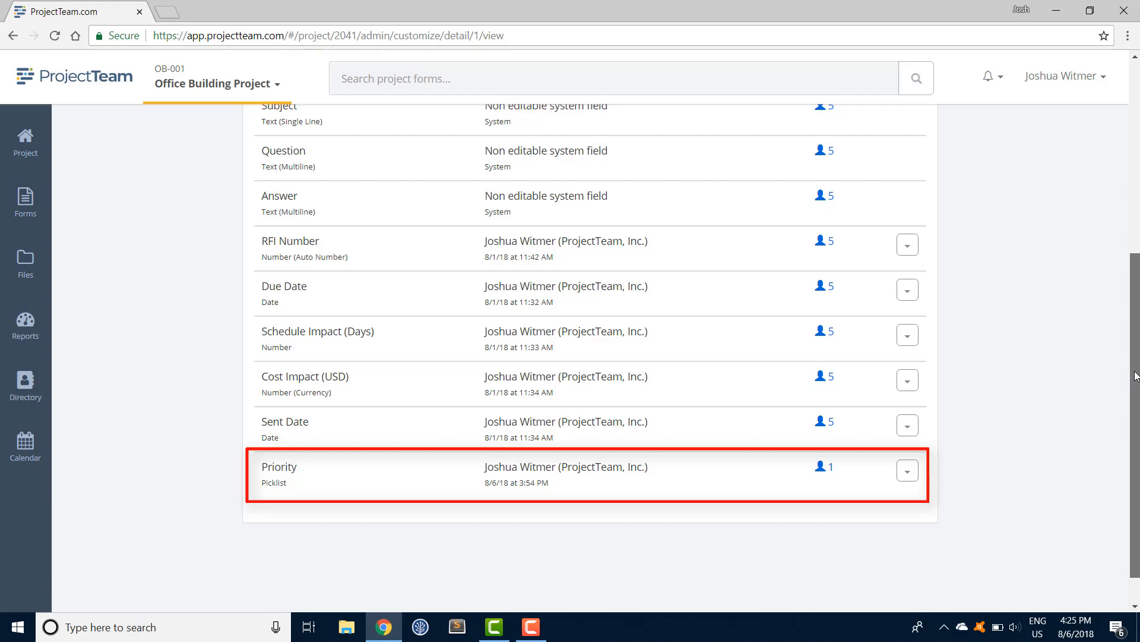
left_click_drag(1135, 380, 1136, 187)
left_click(872, 181)
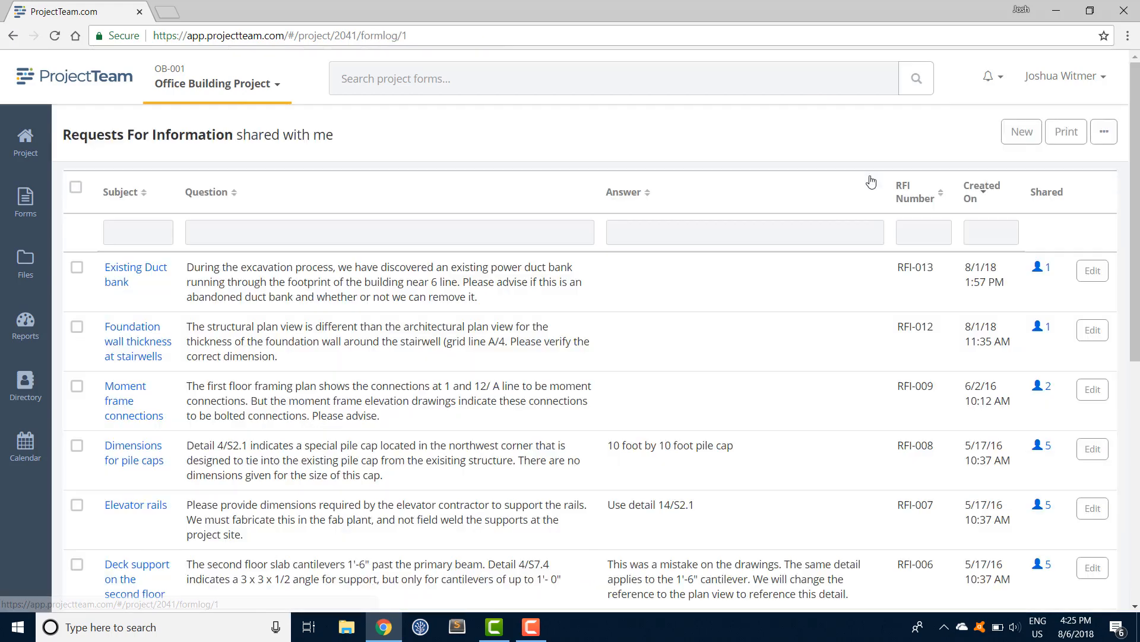
Step: Examine the Priority field's help text and options in the Existing Duct bank request's edit form, and exit without saving
left_click(1092, 265)
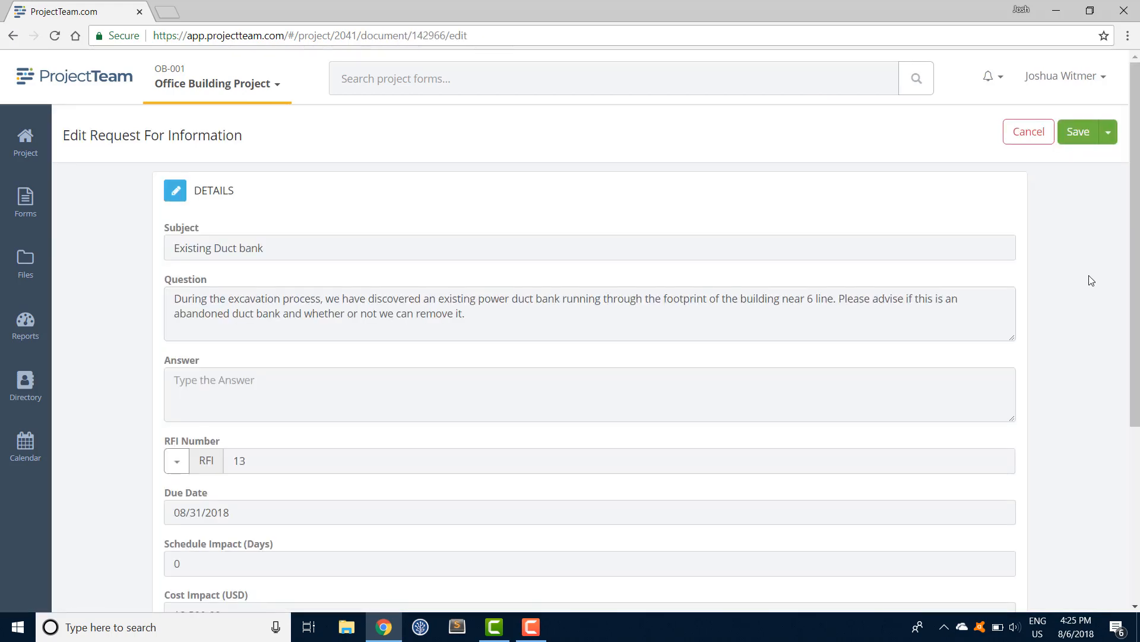
left_click_drag(1133, 291, 1132, 464)
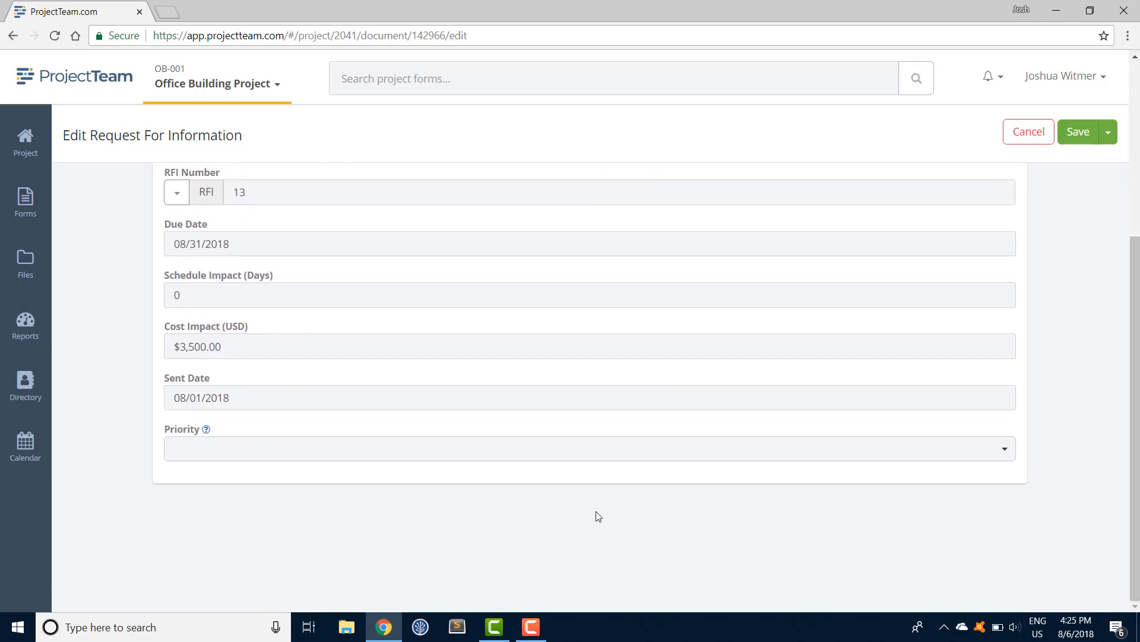
mouse_move(207, 434)
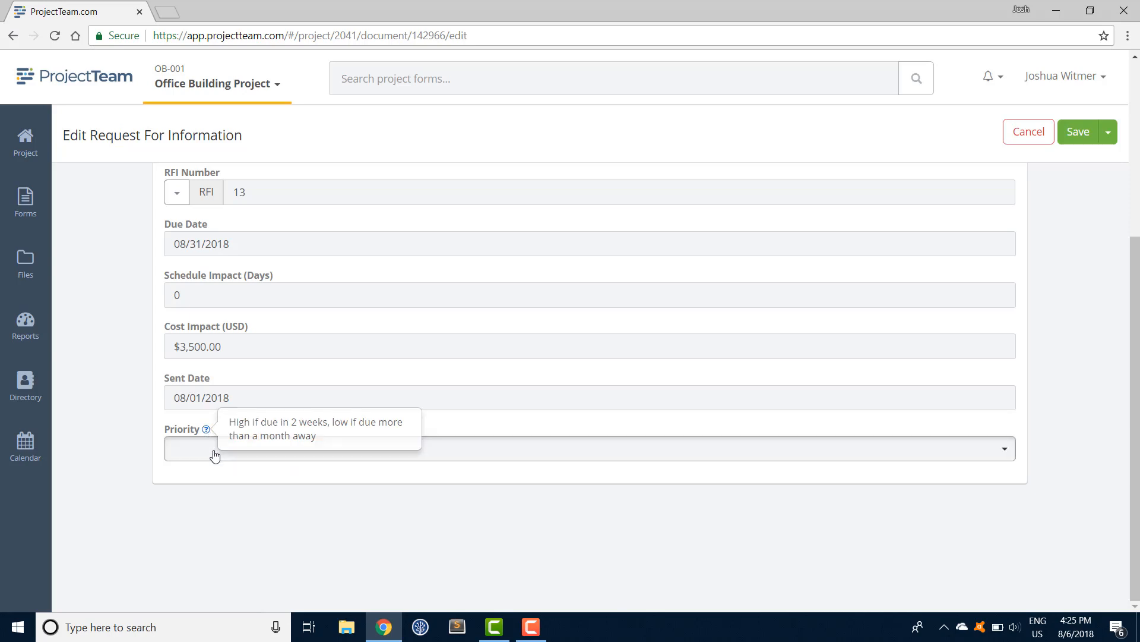
left_click(214, 454)
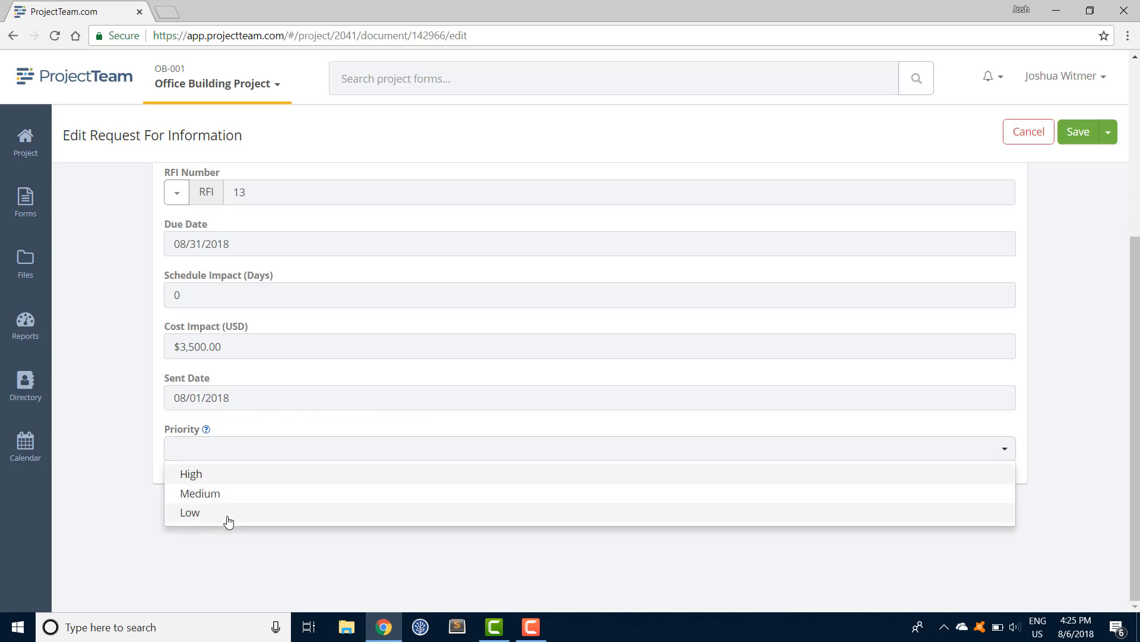
left_click(1026, 140)
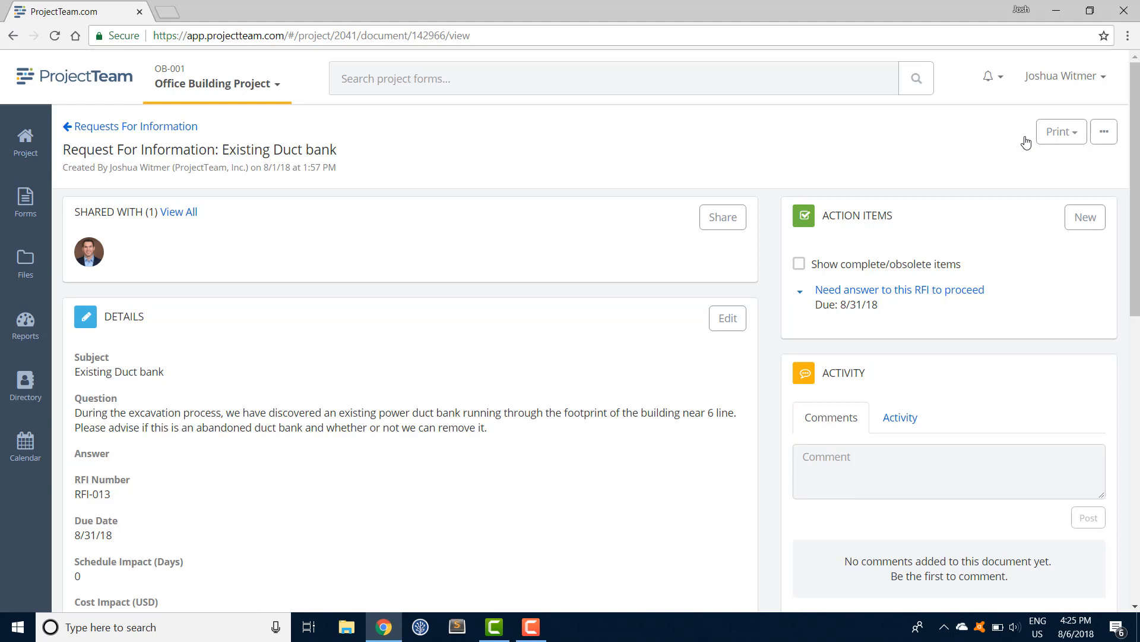
Step: Start a new custom field on the Requests For Information form and choose Checkbox as its field type
left_click(1104, 132)
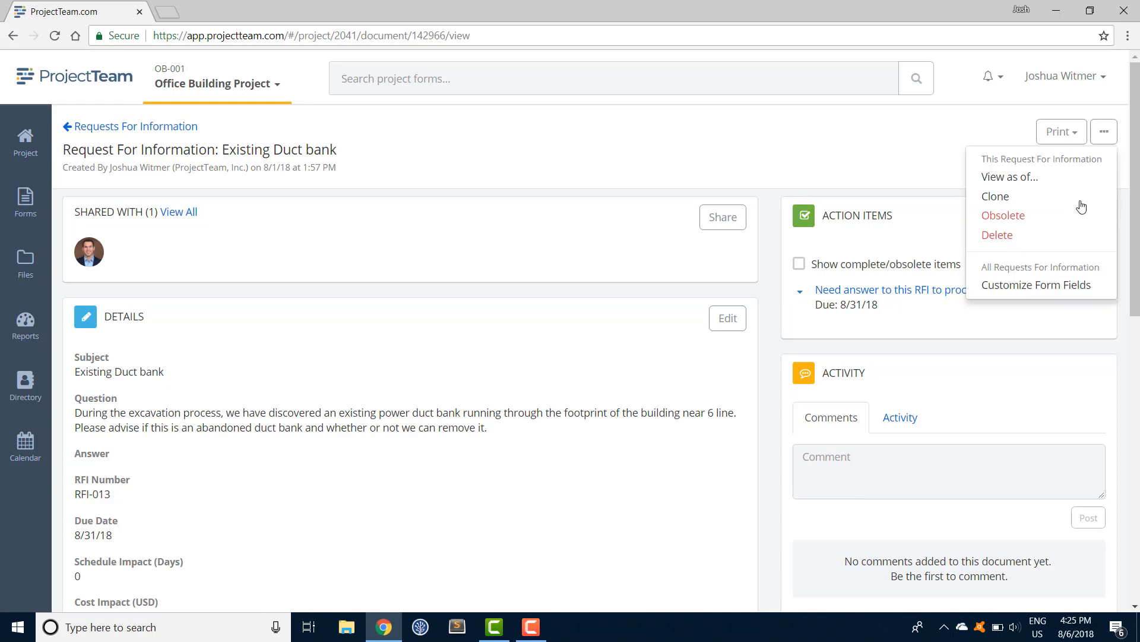
left_click(1073, 285)
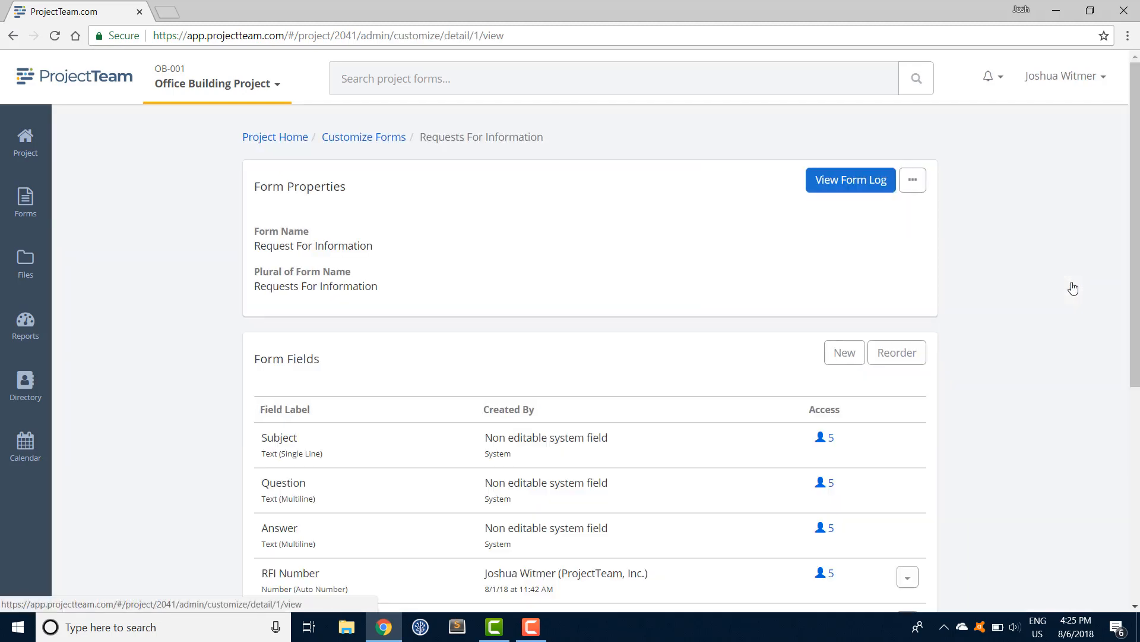
left_click(843, 359)
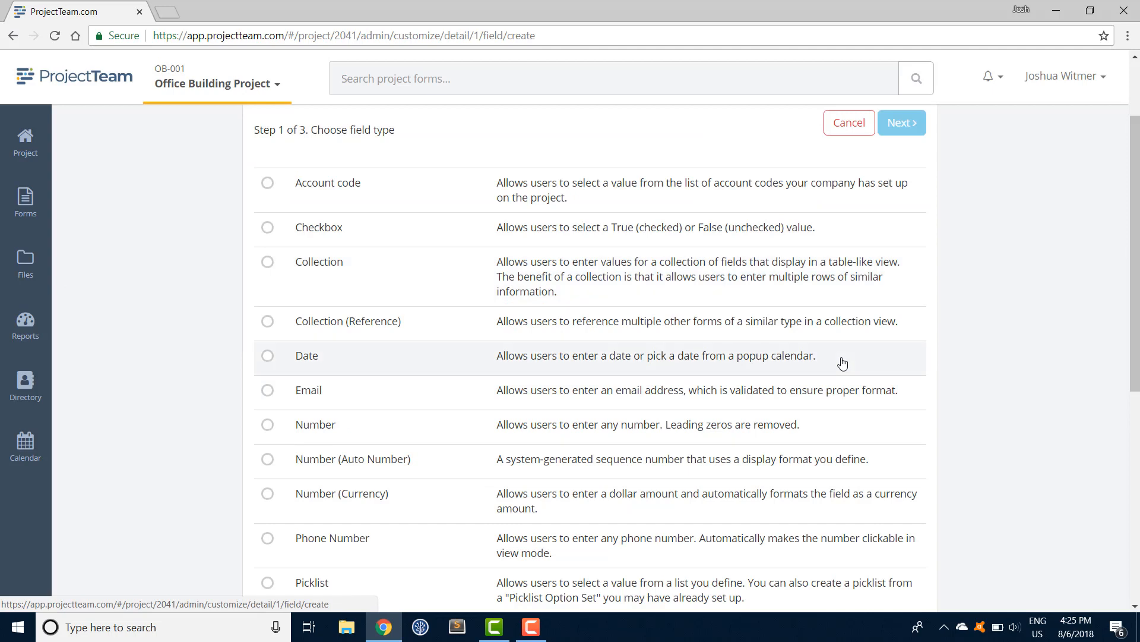
left_click(267, 228)
left_click(891, 126)
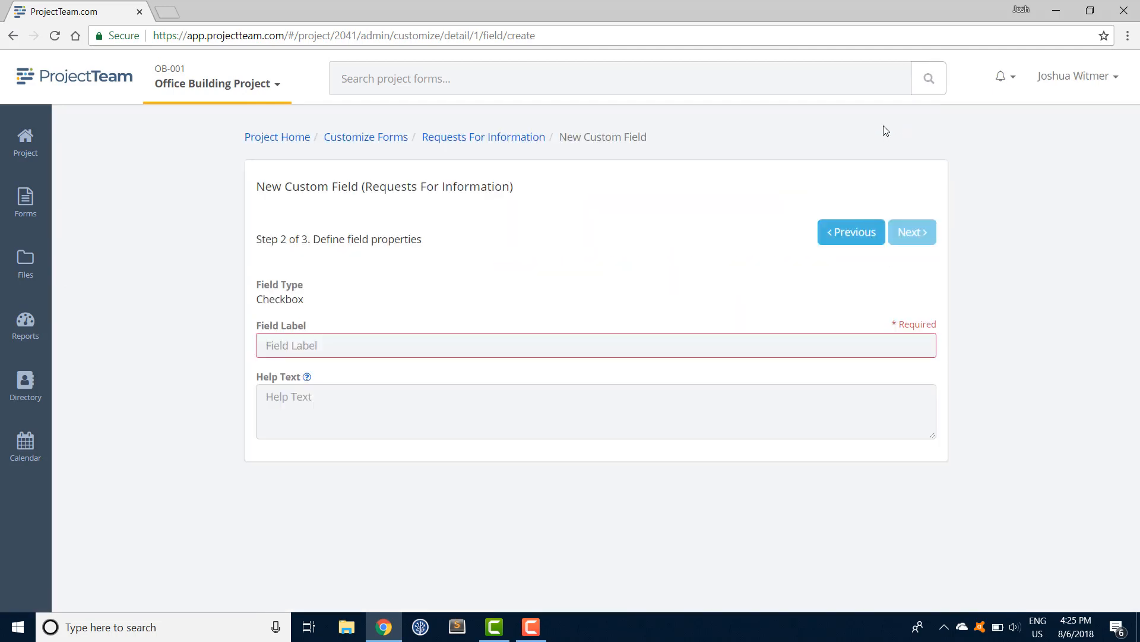
Step: Label the checkbox field Closed, keep all share groups at No Access, and save the field
left_click(568, 339)
type("Clo")
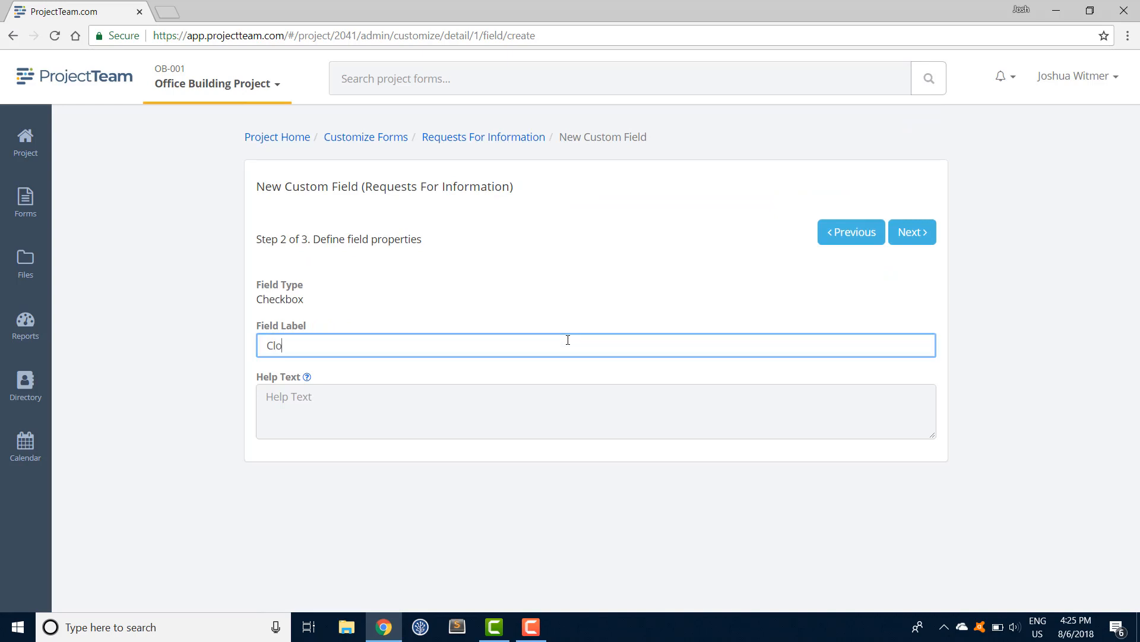
type("sed")
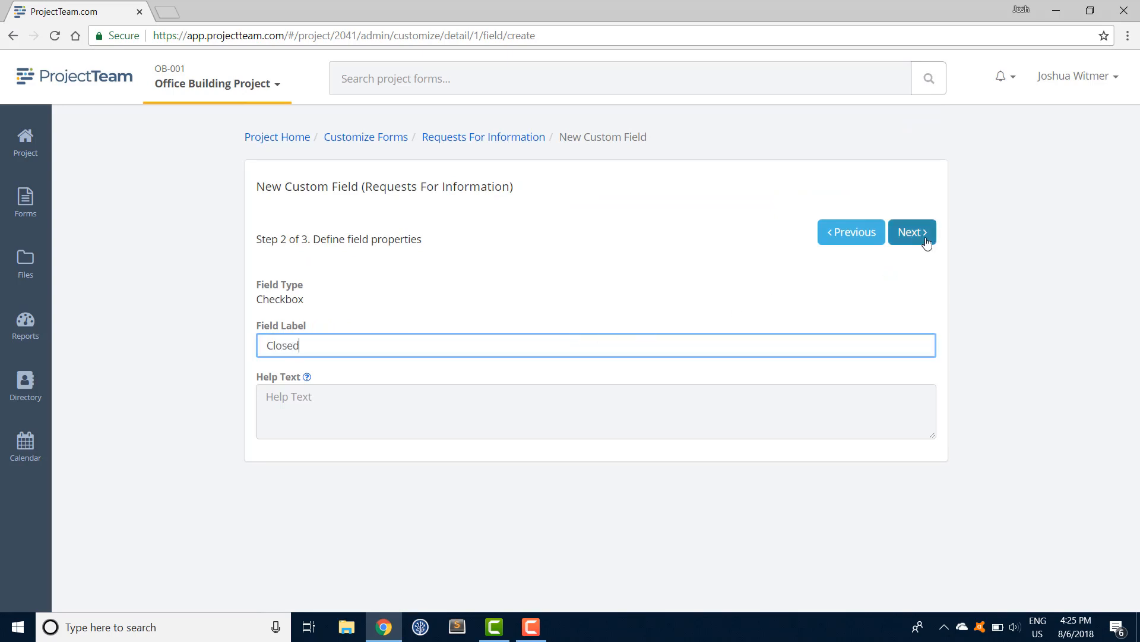
left_click(926, 241)
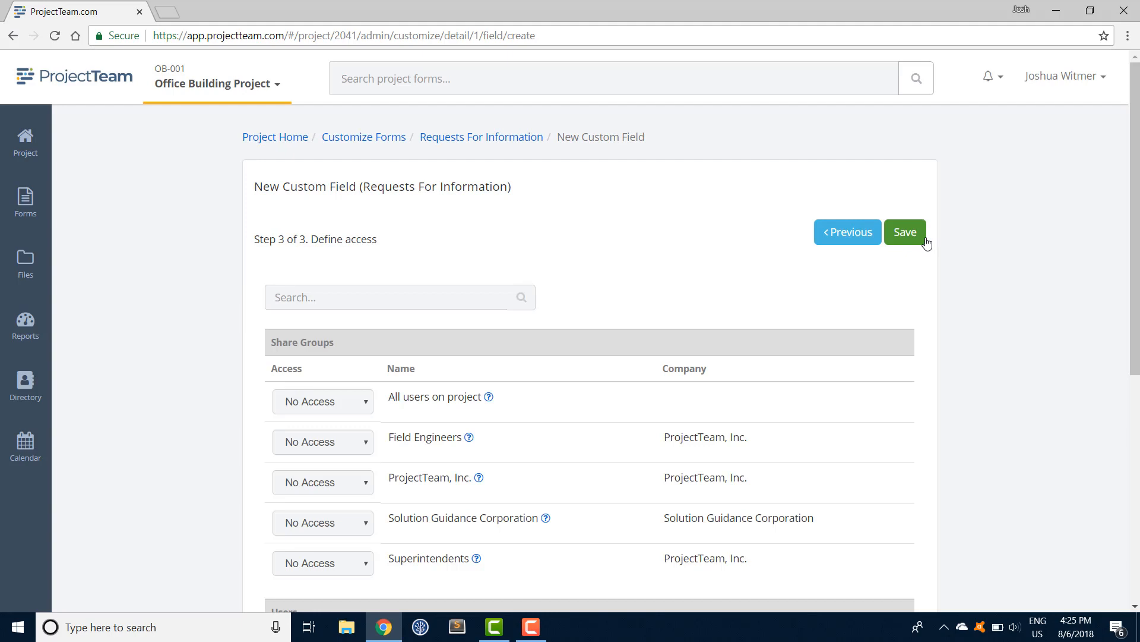
left_click(905, 233)
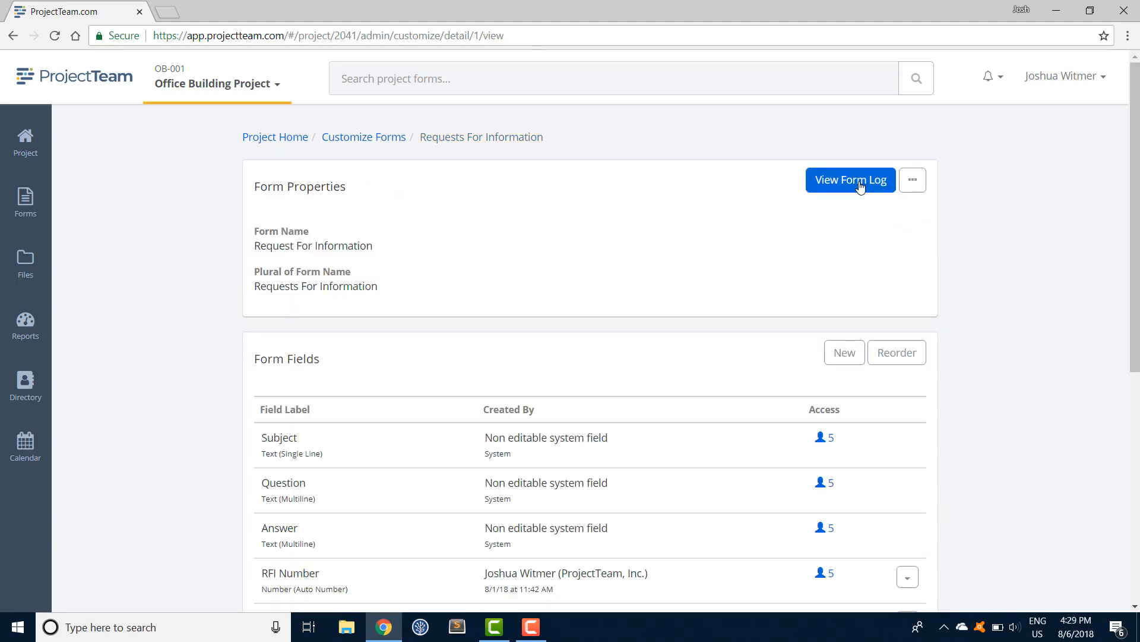
Step: Open the Existing Duct bank request from the form log and check its details for the Closed checkbox
left_click(861, 186)
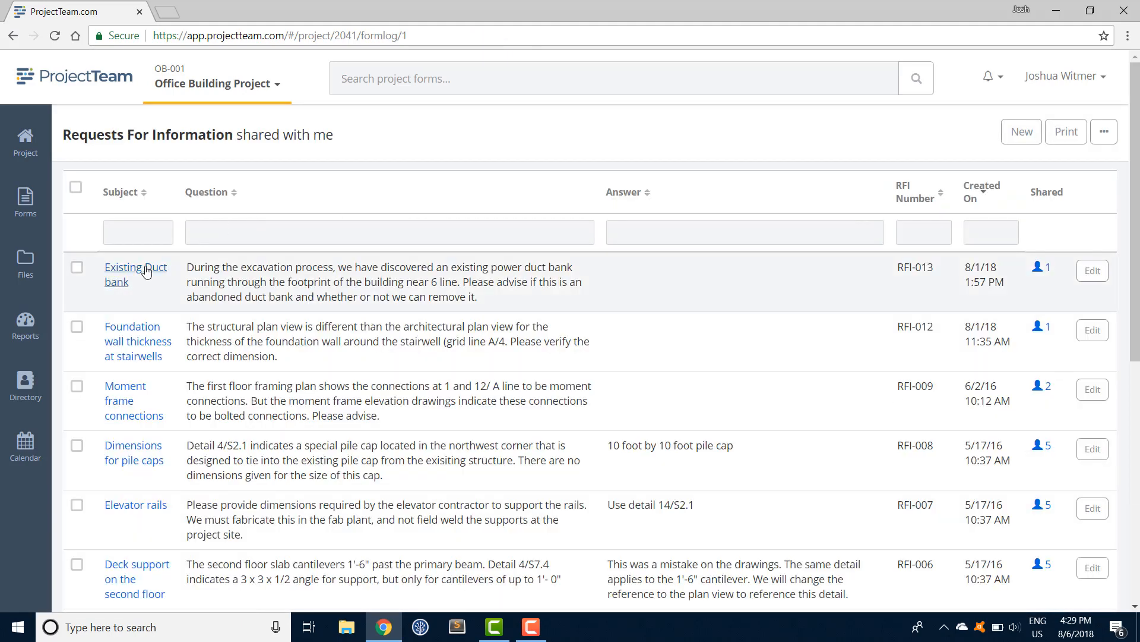
left_click(146, 271)
scroll(1139, 341, "down", 6)
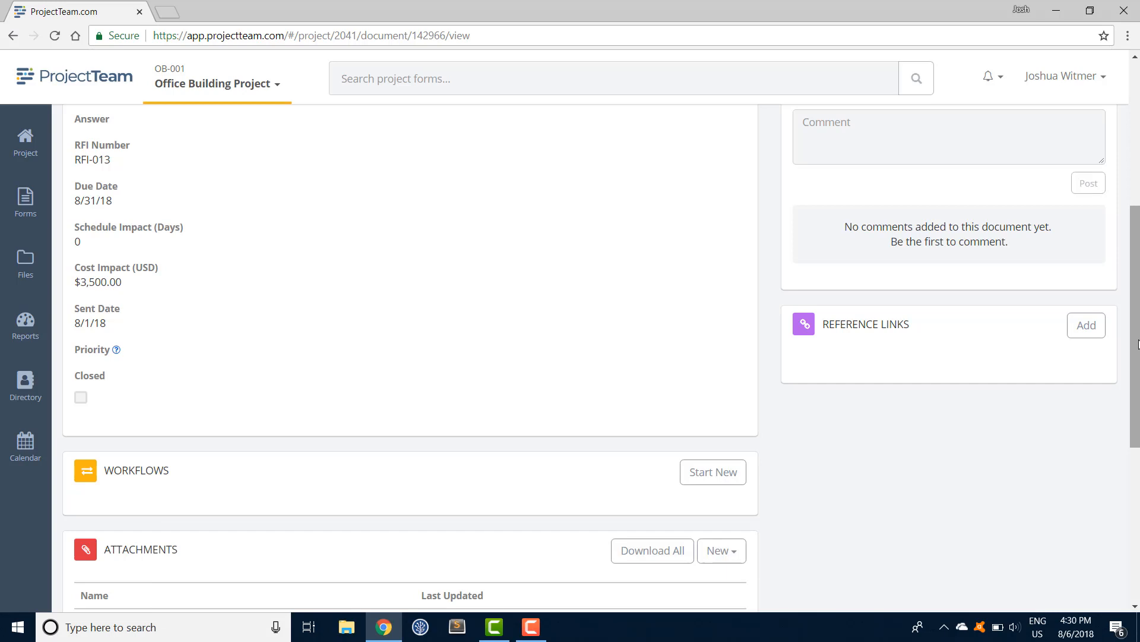
left_click_drag(1138, 344, 1106, 189)
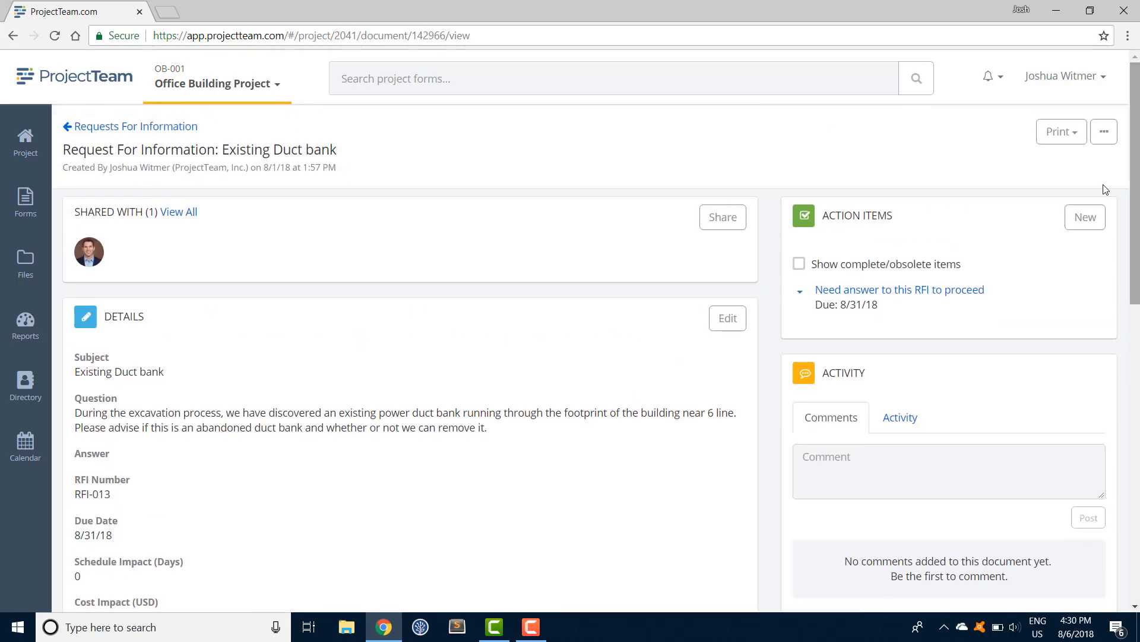